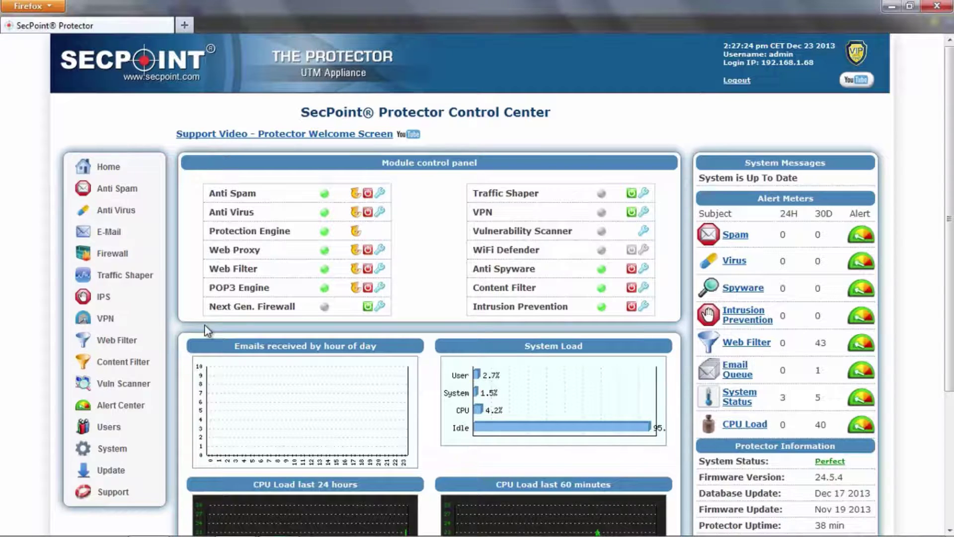
- Open the Traffic Shaper settings and start a new traffic class for the Internet network card
{"action": "left_click", "coordinate": [141, 279]}
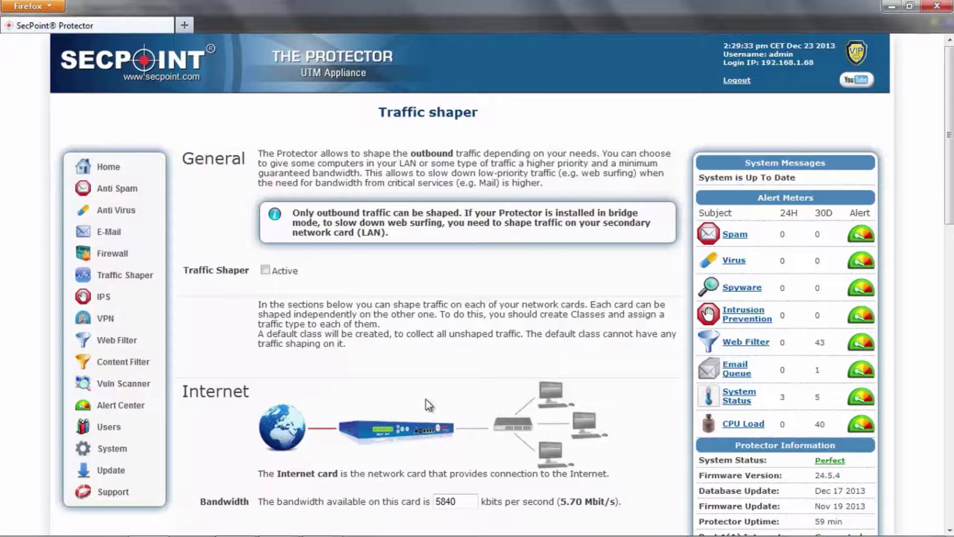
{"action": "left_click_drag", "start_coordinate": [456, 501], "coordinate": [434, 501]}
{"action": "left_click_drag", "start_coordinate": [952, 169], "coordinate": [948, 245]}
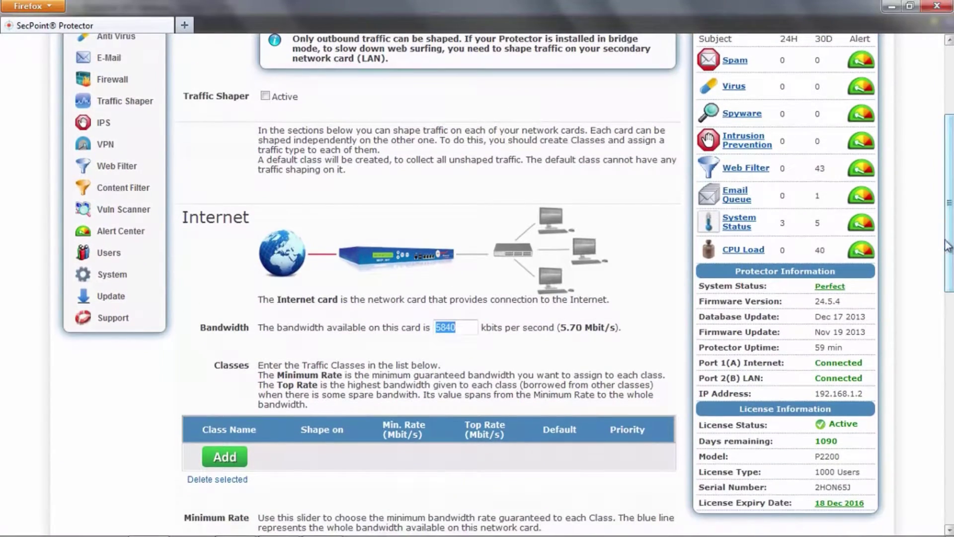
{"action": "left_click", "coordinate": [225, 456]}
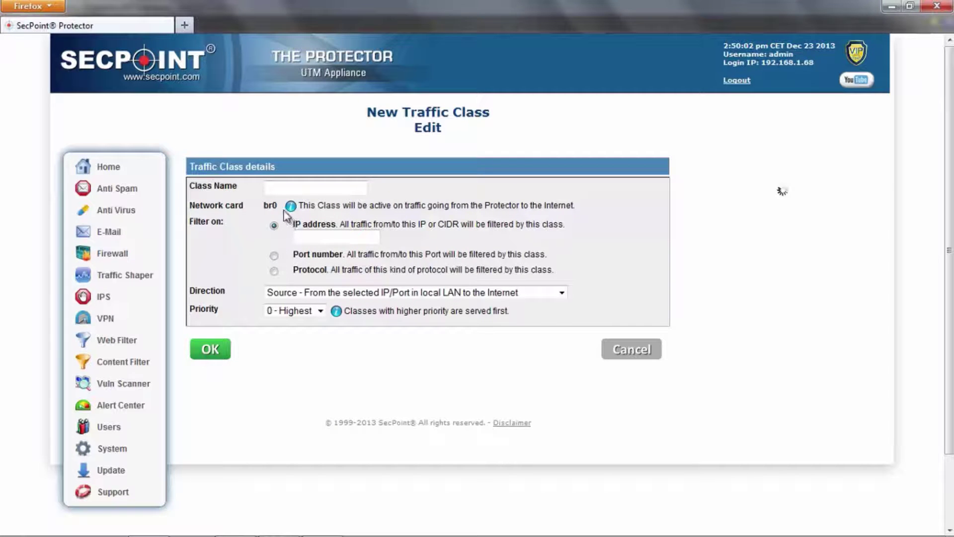
{"action": "left_click_drag", "start_coordinate": [301, 206], "coordinate": [511, 209]}
{"action": "left_click", "coordinate": [483, 218]}
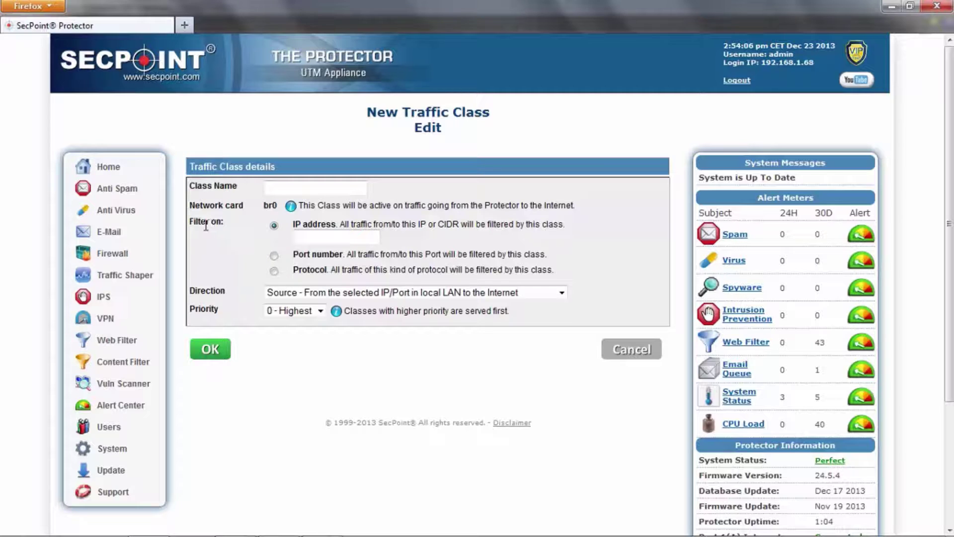
- Create the class web-uploads, filtering on IP address range 192.168.1.0/24, and save it
{"action": "left_click", "coordinate": [310, 238]}
{"action": "type", "text": "192.168.1.0/24"}
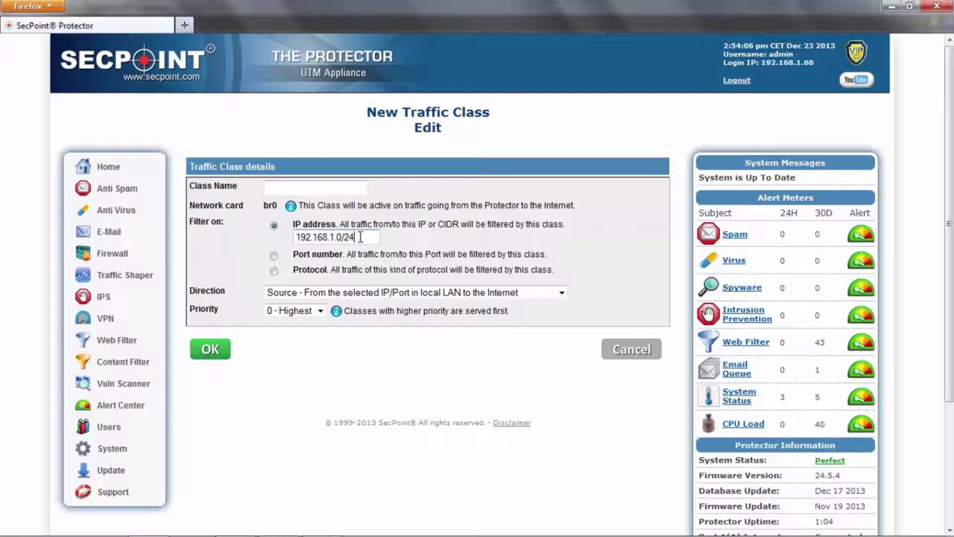
{"action": "left_click", "coordinate": [322, 189]}
{"action": "type", "text": "web"}
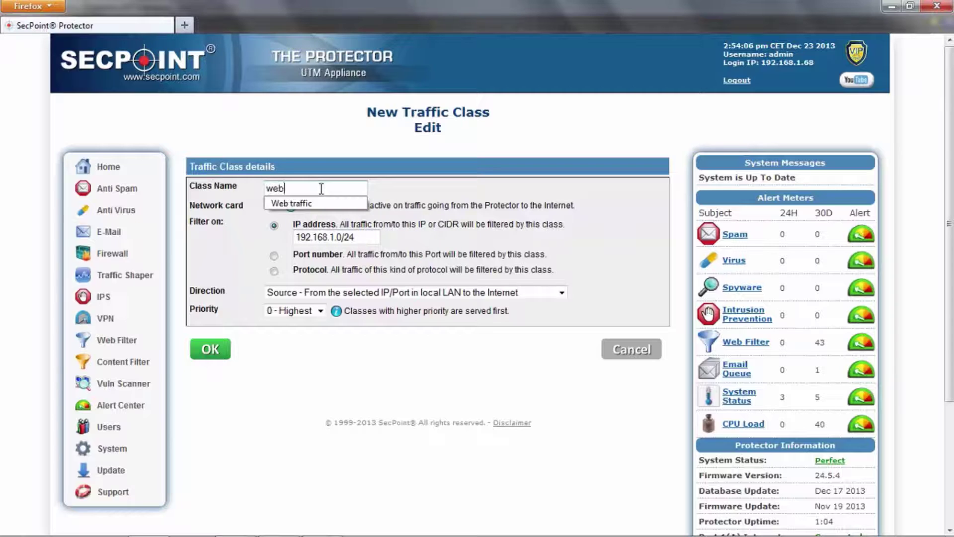
{"action": "type", "text": "-uploads"}
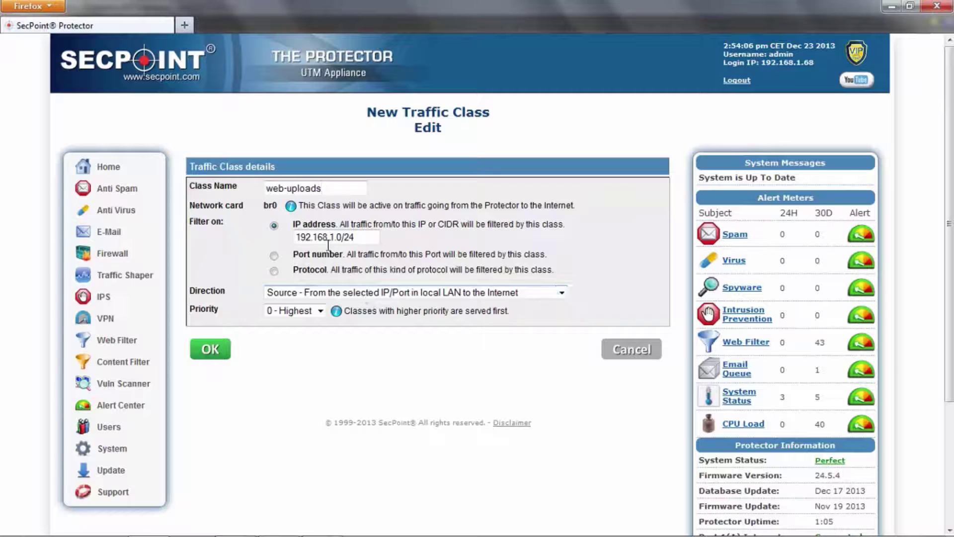
{"action": "left_click_drag", "start_coordinate": [295, 237], "coordinate": [359, 237]}
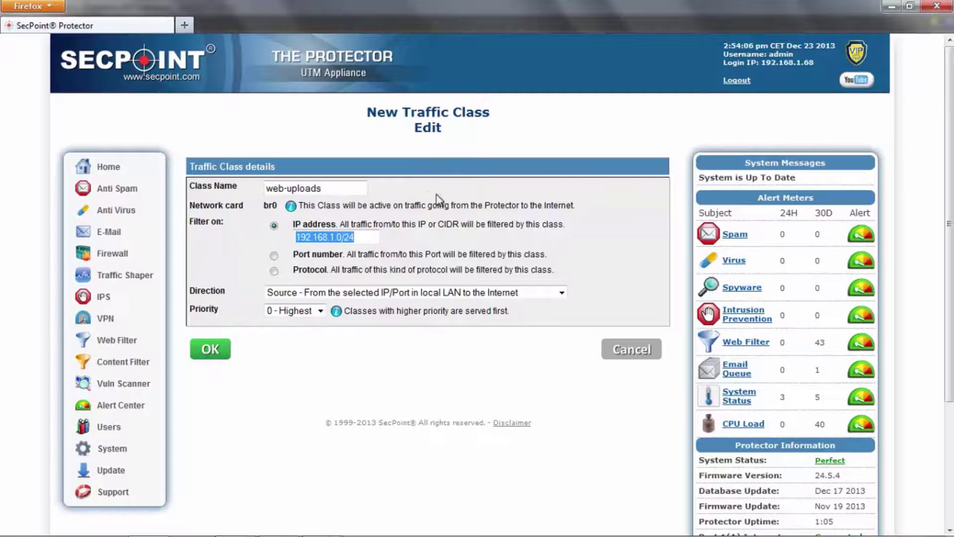
{"action": "left_click", "coordinate": [219, 350]}
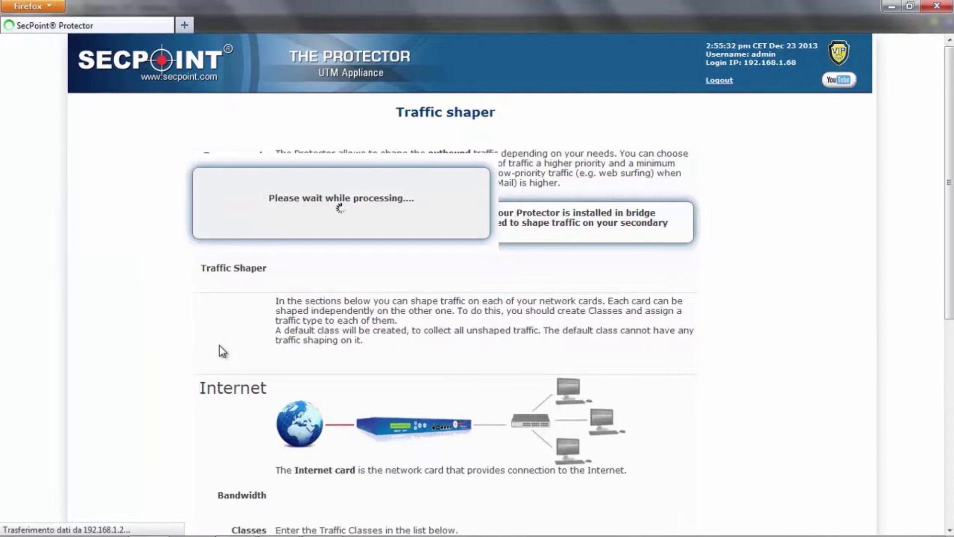
- Set the web-uploads class to a minimum rate of 1.6 Mbit/s and a top rate of 4 Mbit/s
{"action": "scroll", "coordinate": [648, 306], "scroll_direction": "down", "scroll_amount": 3}
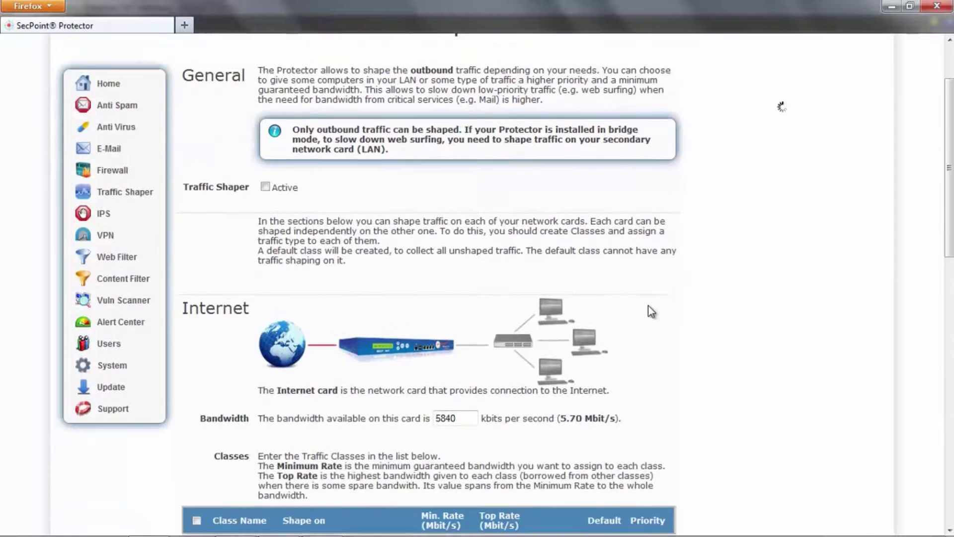
{"action": "scroll", "coordinate": [648, 305], "scroll_direction": "down", "scroll_amount": 9}
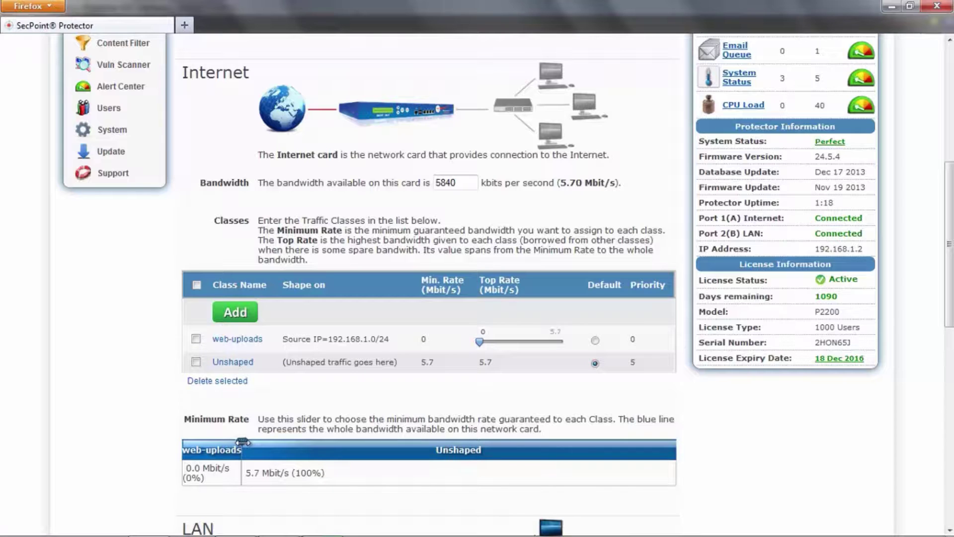
{"action": "left_click_drag", "start_coordinate": [242, 442], "coordinate": [325, 450]}
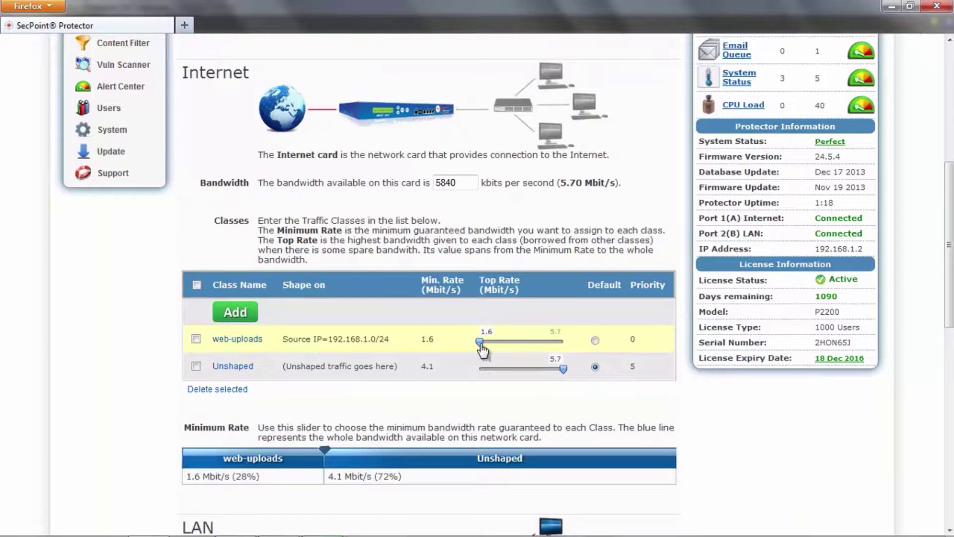
{"action": "left_click_drag", "start_coordinate": [481, 344], "coordinate": [510, 350]}
{"action": "left_click_drag", "start_coordinate": [509, 347], "coordinate": [531, 349]}
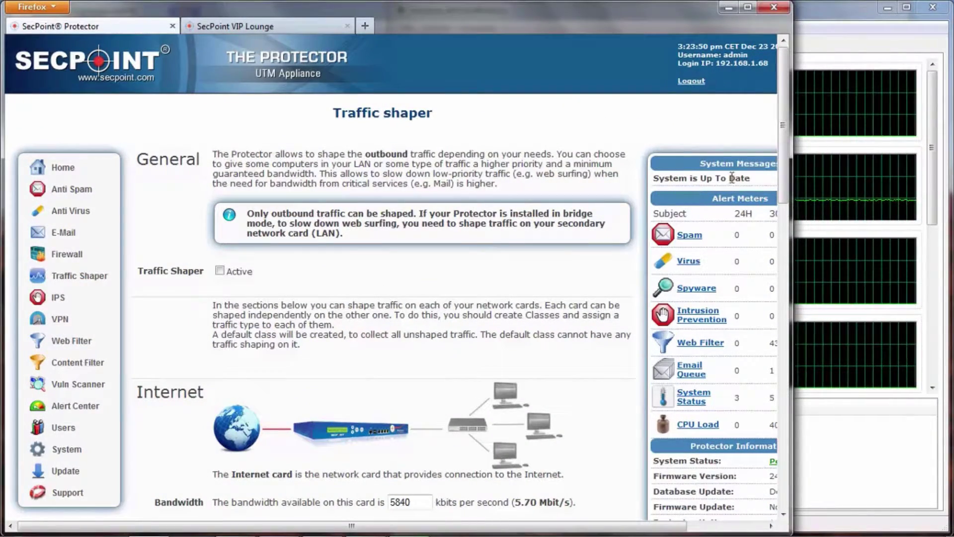
- Check the destination IP range of the LAN card's Web traffic class and activate the Traffic Shaper
{"action": "left_click_drag", "start_coordinate": [783, 126], "coordinate": [782, 405]}
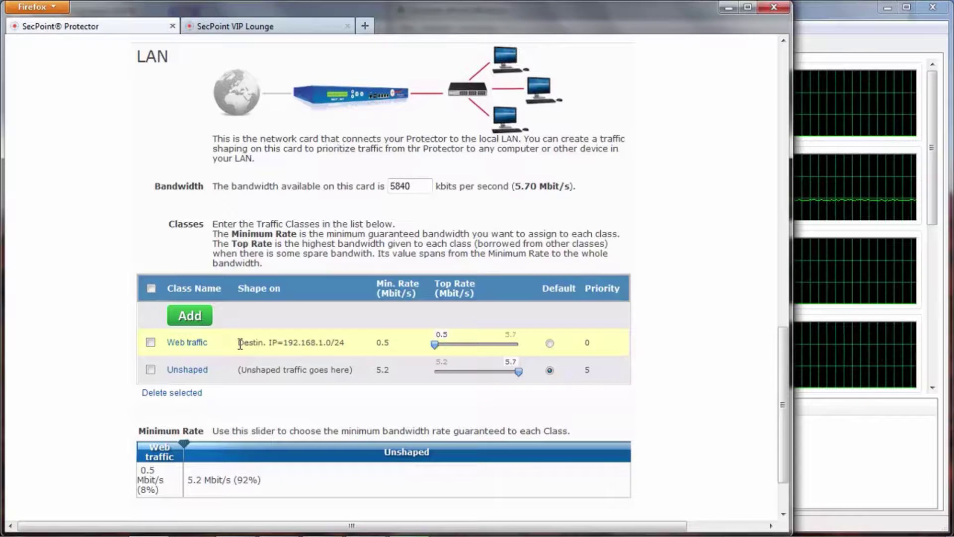
{"action": "left_click_drag", "start_coordinate": [269, 342], "coordinate": [344, 342]}
{"action": "left_click", "coordinate": [345, 344]}
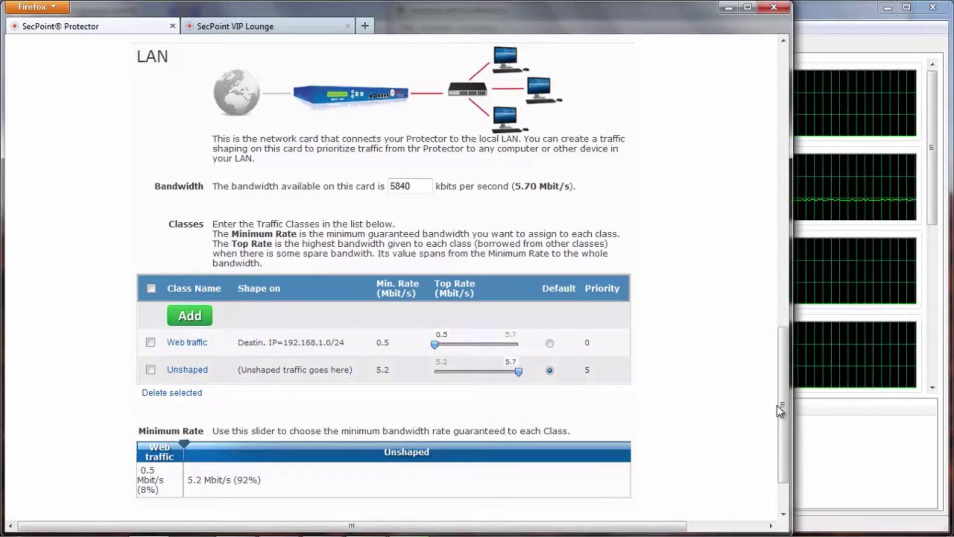
{"action": "left_click_drag", "start_coordinate": [781, 395], "coordinate": [782, 143]}
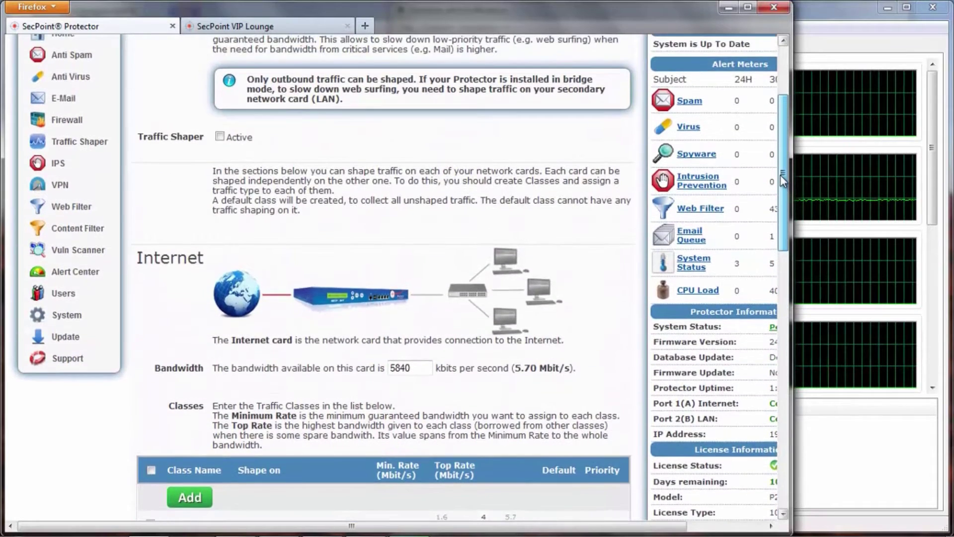
{"action": "left_click", "coordinate": [219, 137]}
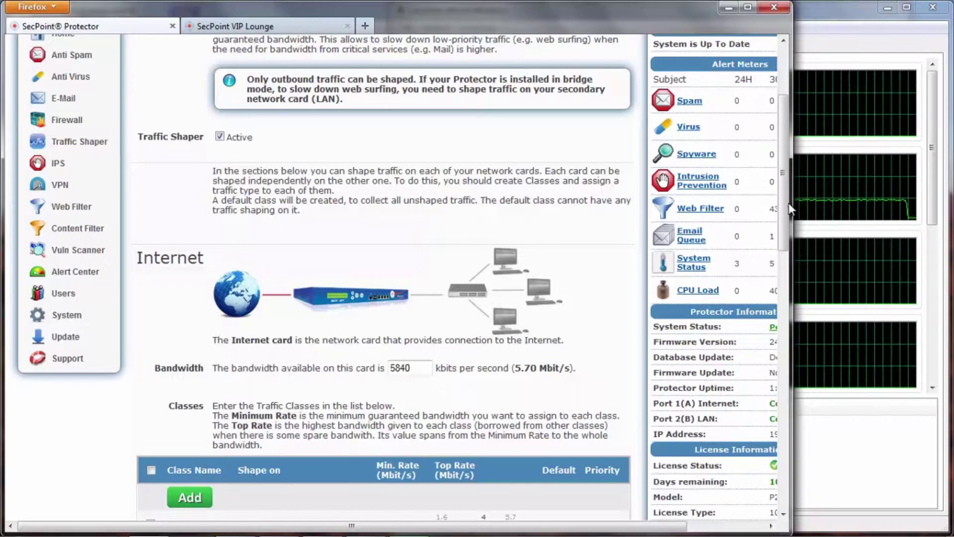
- Raise the LAN Web traffic class's top rate to 1.7 Mbit/s and increase its guaranteed minimum rate
{"action": "left_click_drag", "start_coordinate": [784, 213], "coordinate": [780, 461]}
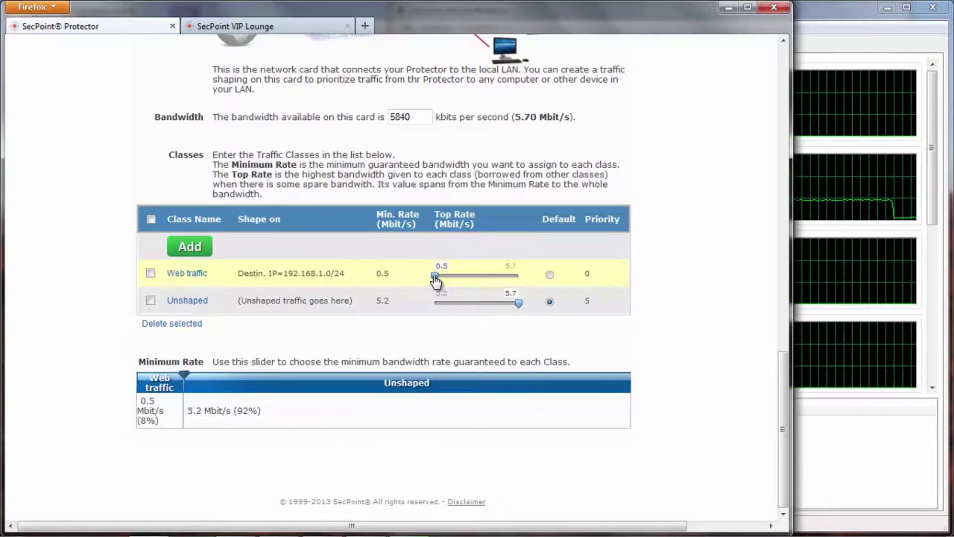
{"action": "left_click_drag", "start_coordinate": [435, 277], "coordinate": [455, 277]}
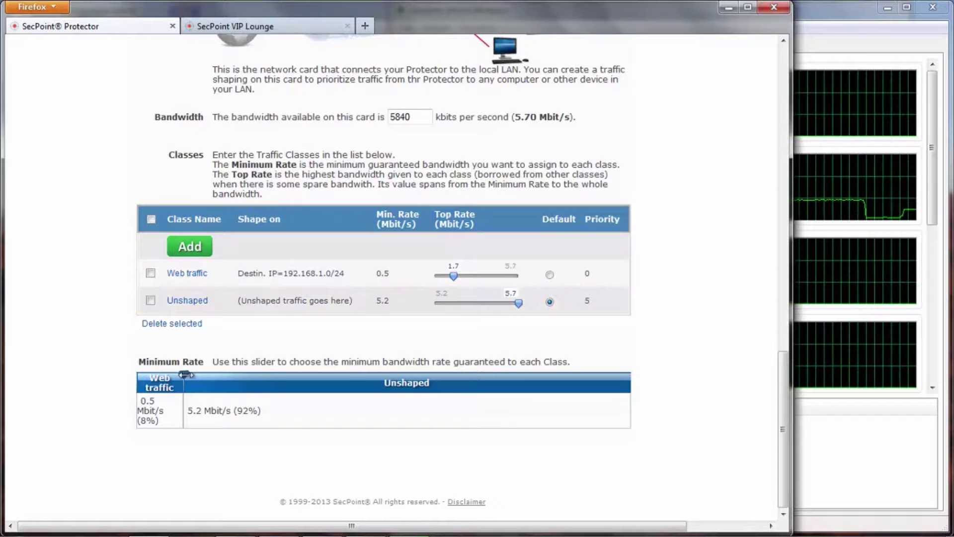
{"action": "left_click_drag", "start_coordinate": [184, 375], "coordinate": [320, 394]}
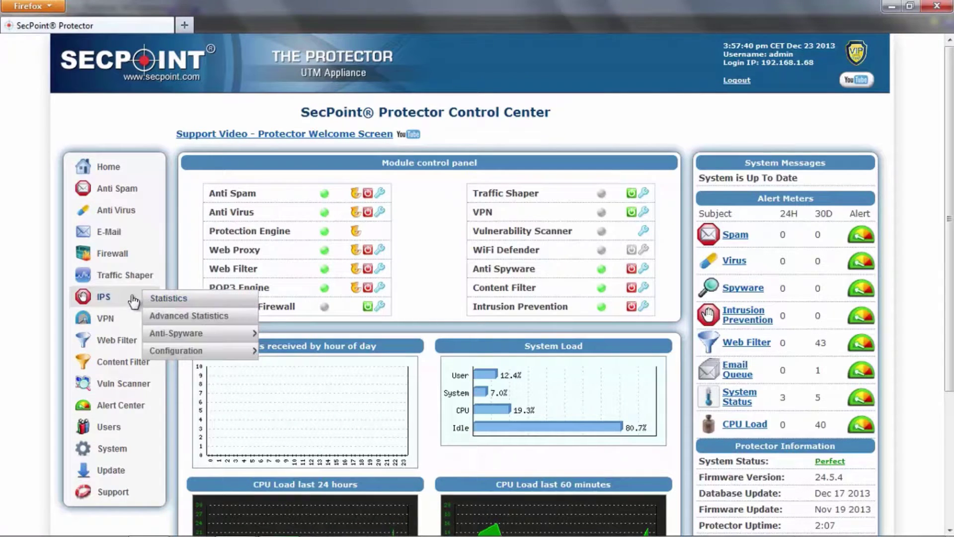
- Enable Blanket Block for the No-websurf group in the Web Filter setup
{"action": "mouse_move", "coordinate": [119, 342]}
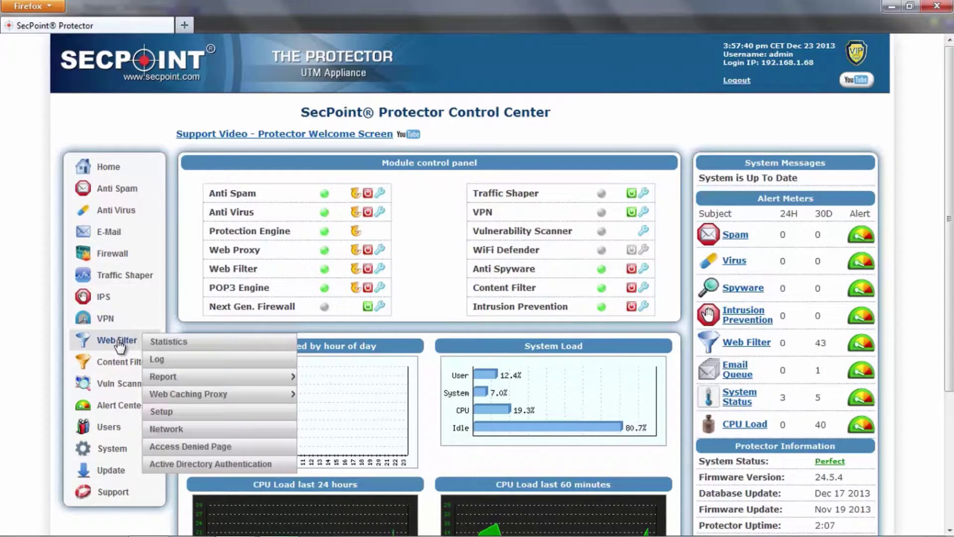
{"action": "left_click", "coordinate": [169, 413]}
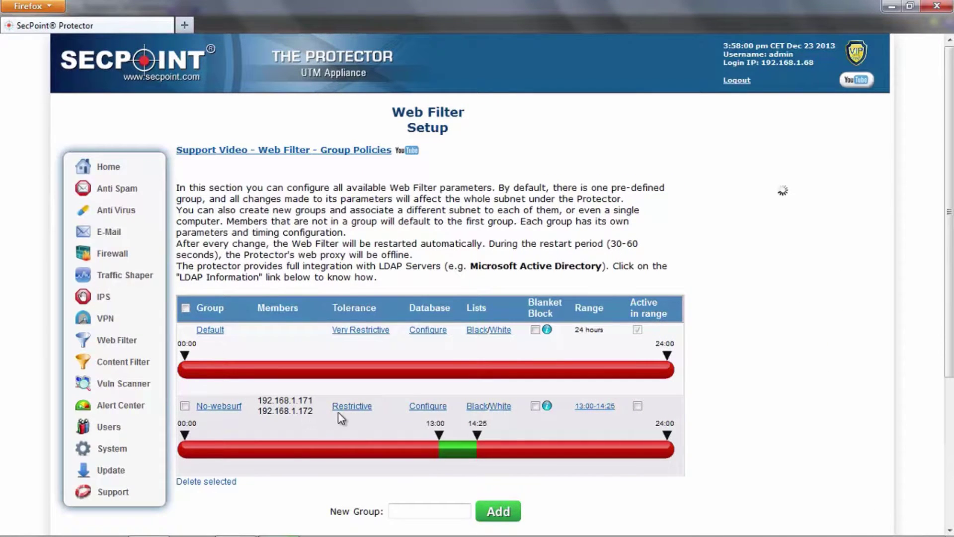
{"action": "scroll", "coordinate": [345, 413], "scroll_direction": "down", "scroll_amount": 3}
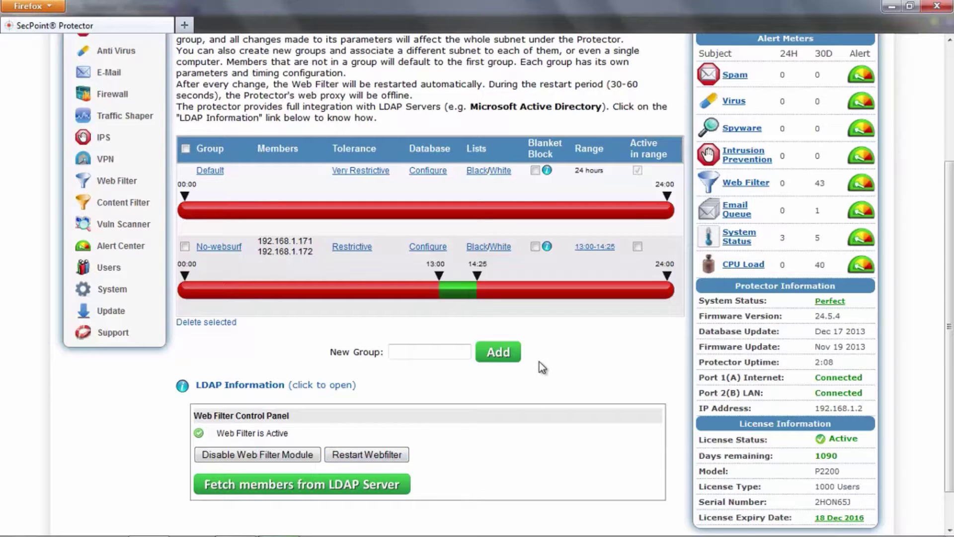
{"action": "left_click", "coordinate": [536, 248]}
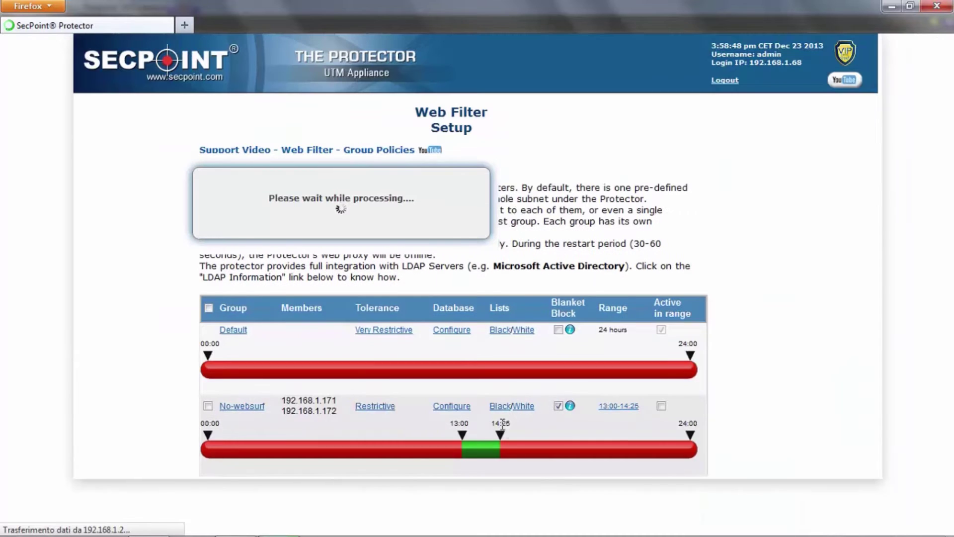
- Expand the LDAP information on the Web Filter setup page
{"action": "scroll", "coordinate": [499, 429], "scroll_direction": "down", "scroll_amount": 4}
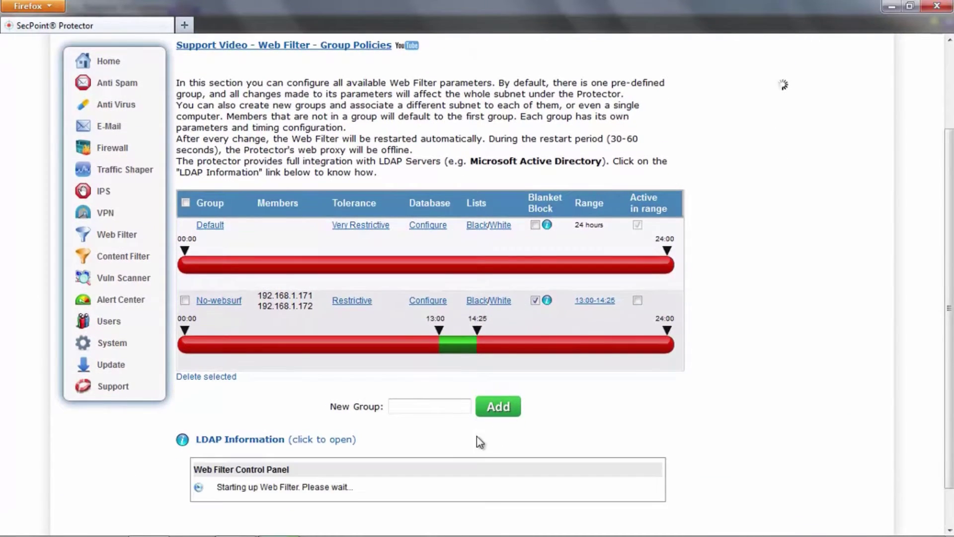
{"action": "scroll", "coordinate": [454, 449], "scroll_direction": "down", "scroll_amount": 1}
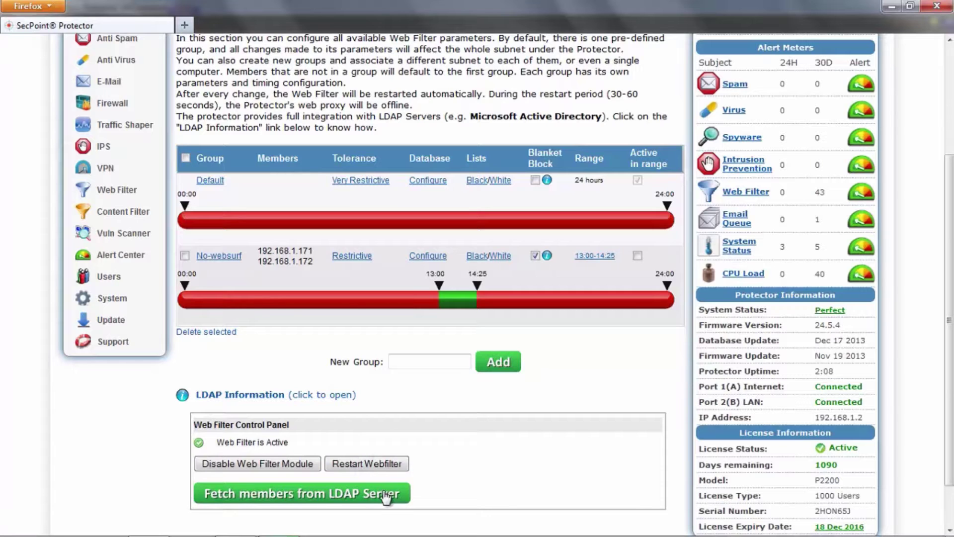
{"action": "left_click", "coordinate": [232, 396]}
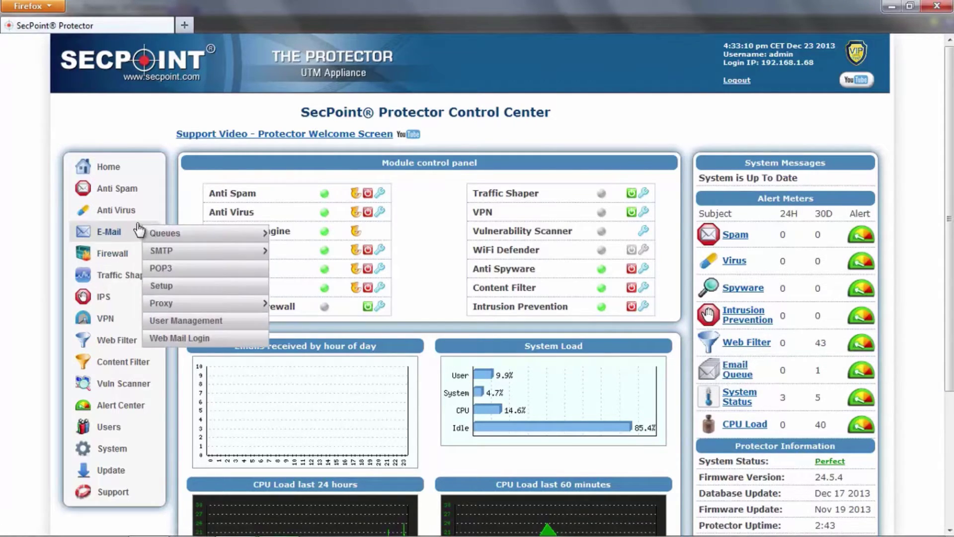
- Open the Anti Spam listings setup and look through the grey, white and black listing sections down to Reputation Block Lists
{"action": "mouse_move", "coordinate": [133, 192]}
{"action": "left_click", "coordinate": [168, 207]}
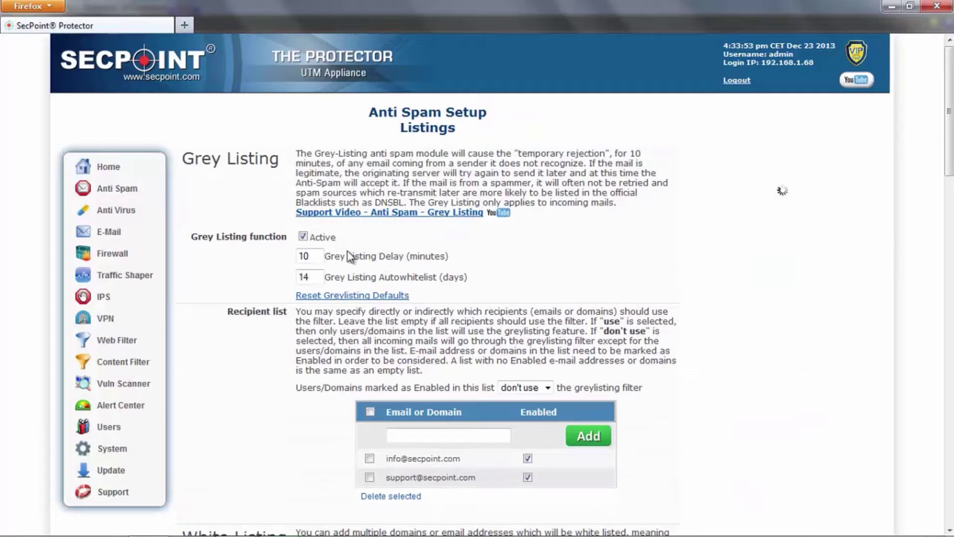
{"action": "scroll", "coordinate": [350, 253], "scroll_direction": "down", "scroll_amount": 3}
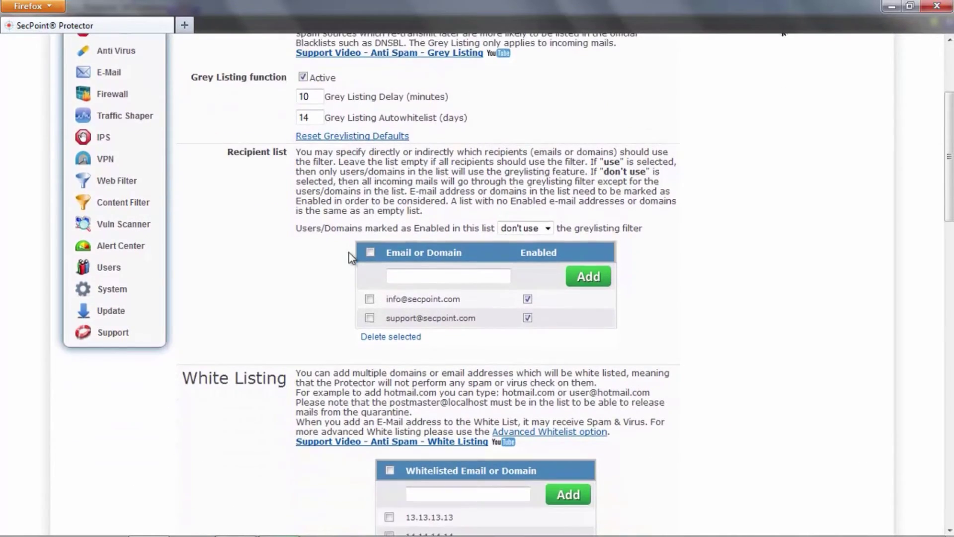
{"action": "scroll", "coordinate": [348, 256], "scroll_direction": "down", "scroll_amount": 5}
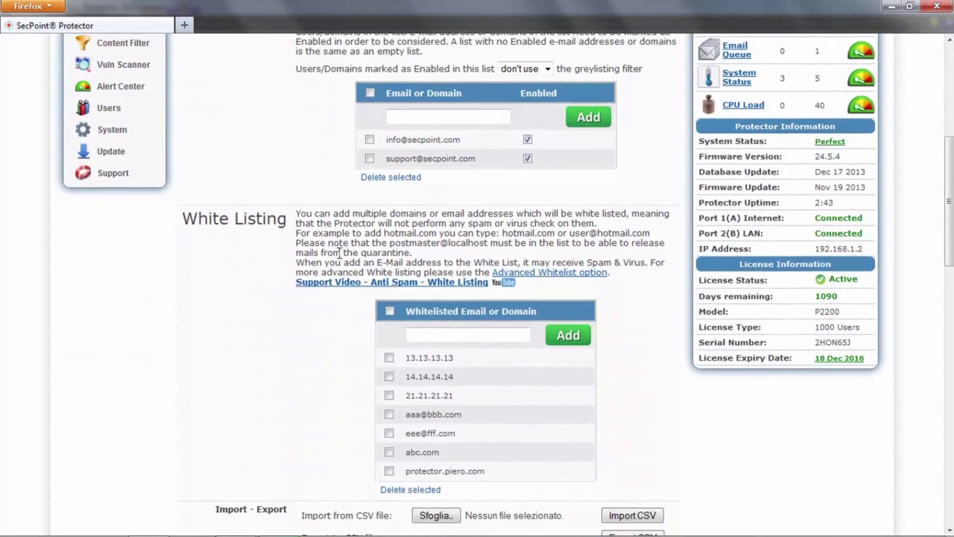
{"action": "scroll", "coordinate": [336, 258], "scroll_direction": "down", "scroll_amount": 3}
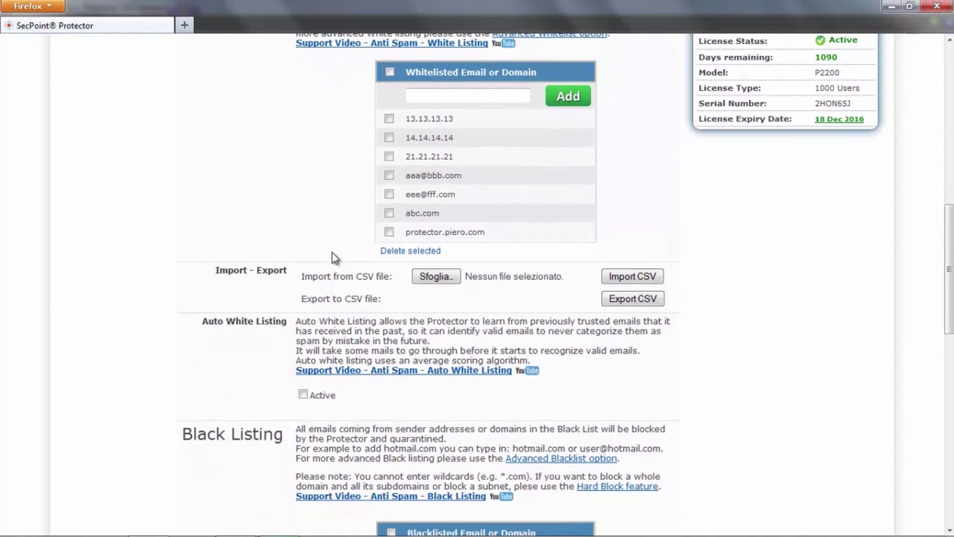
{"action": "scroll", "coordinate": [332, 252], "scroll_direction": "down", "scroll_amount": 3}
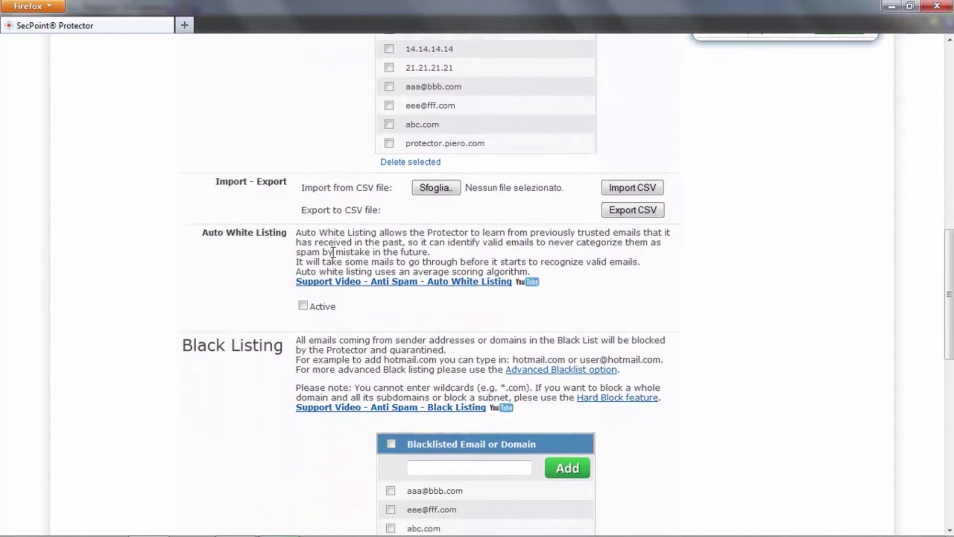
{"action": "scroll", "coordinate": [332, 252], "scroll_direction": "down", "scroll_amount": 2}
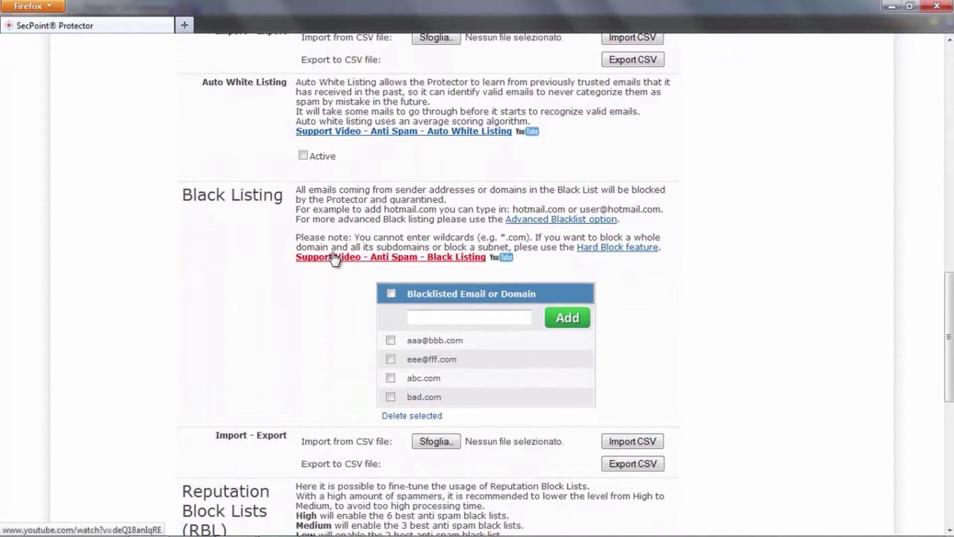
{"action": "scroll", "coordinate": [333, 255], "scroll_direction": "down", "scroll_amount": 3}
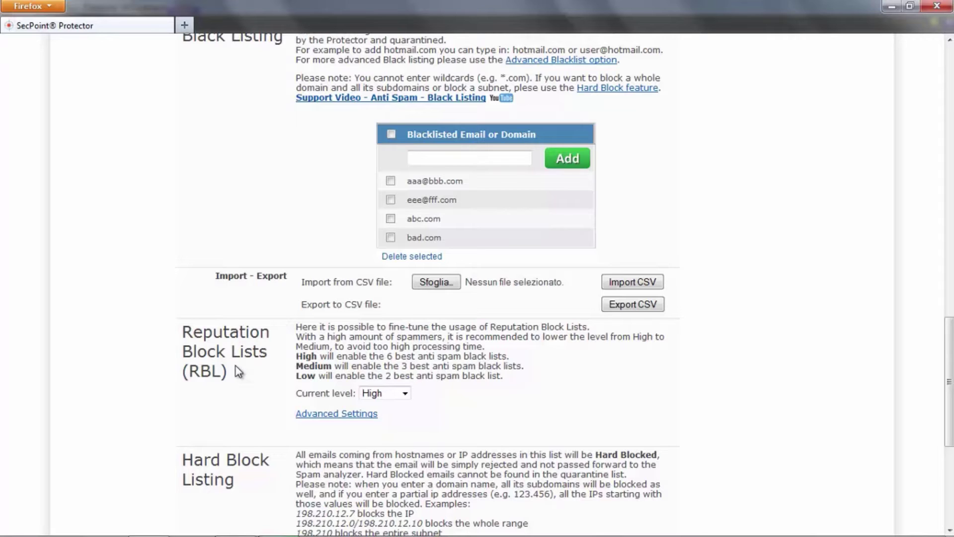
- Keep the Reputation Block Lists level at High, then enable and save the ips.backscatterer.org blacklist in the advanced RBL settings
{"action": "left_click", "coordinate": [377, 395]}
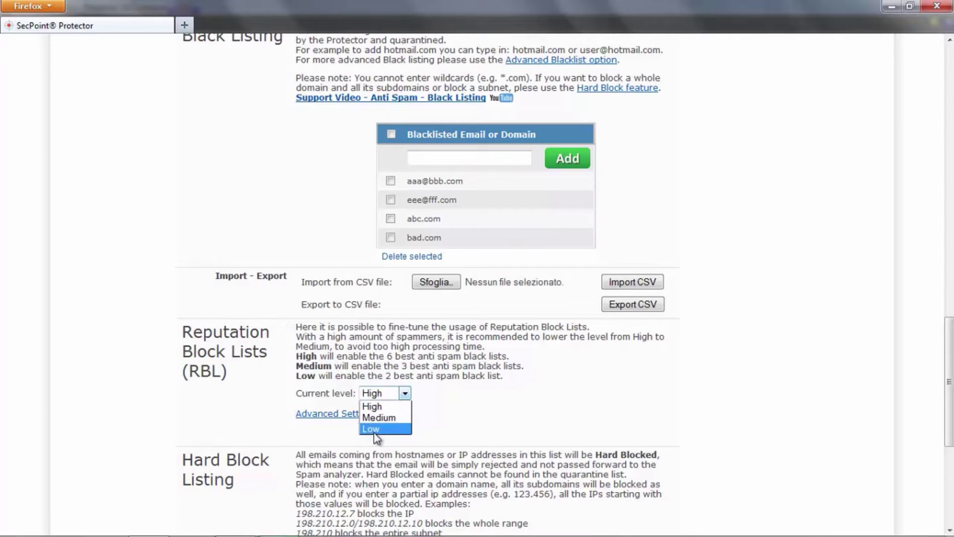
{"action": "left_click", "coordinate": [376, 406]}
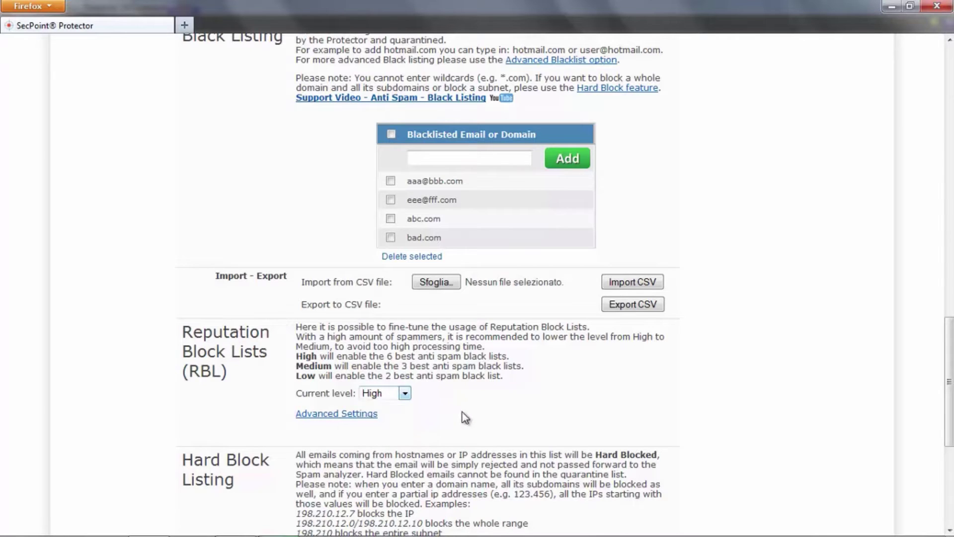
{"action": "left_click", "coordinate": [357, 414]}
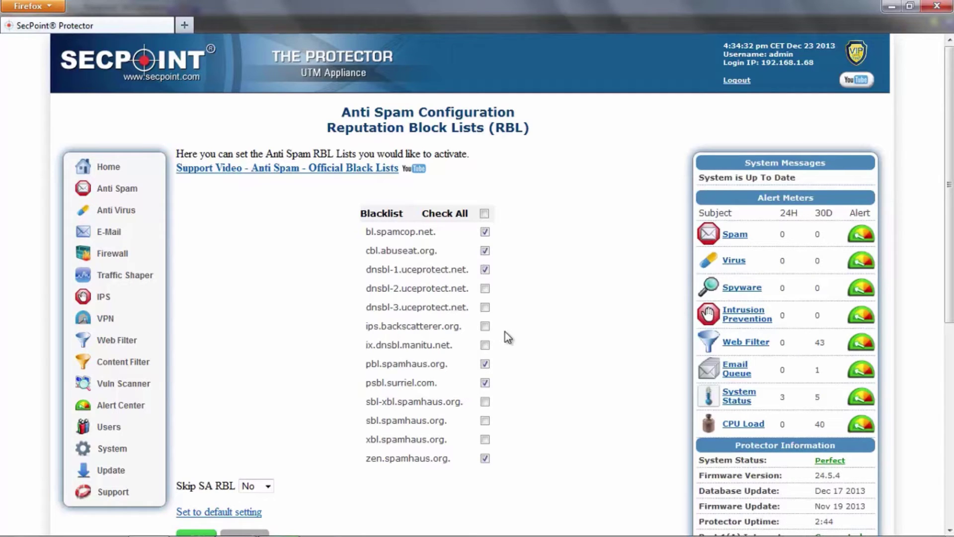
{"action": "left_click", "coordinate": [485, 326]}
{"action": "left_click", "coordinate": [195, 534]}
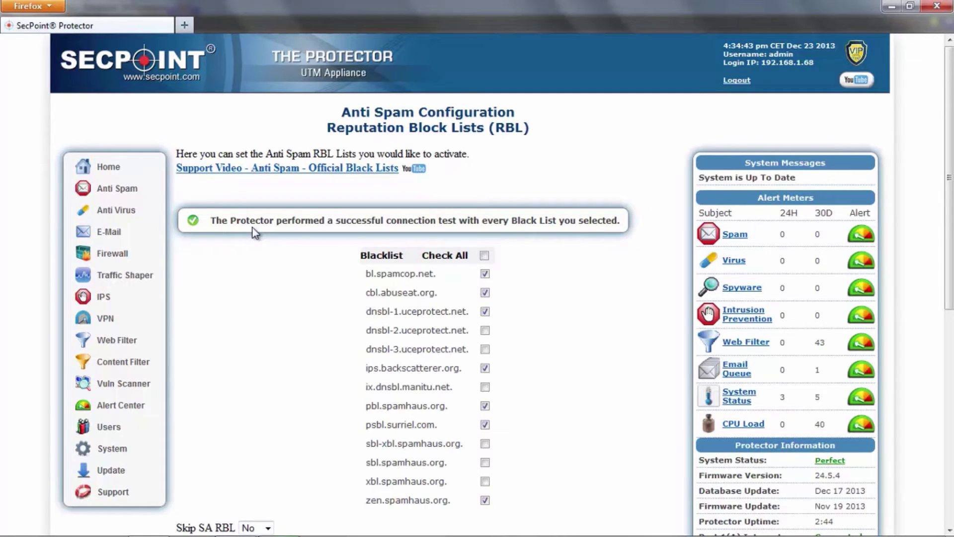
- Open the network setup options in the system settings
{"action": "mouse_move", "coordinate": [151, 443]}
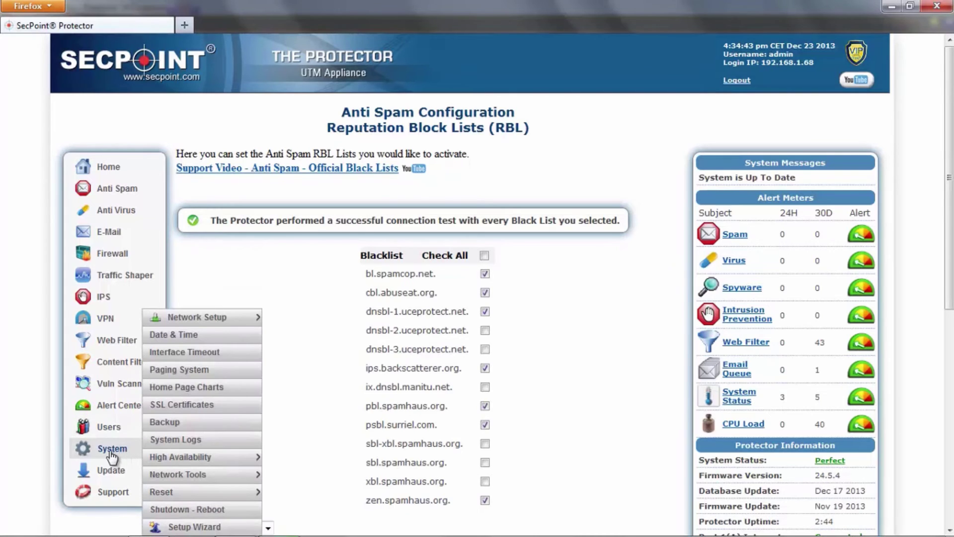
{"action": "mouse_move", "coordinate": [197, 325]}
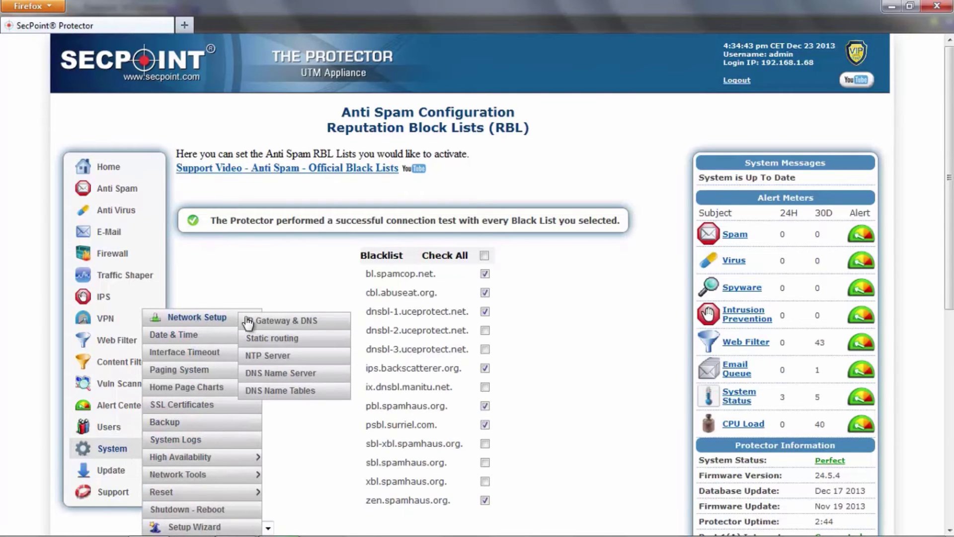